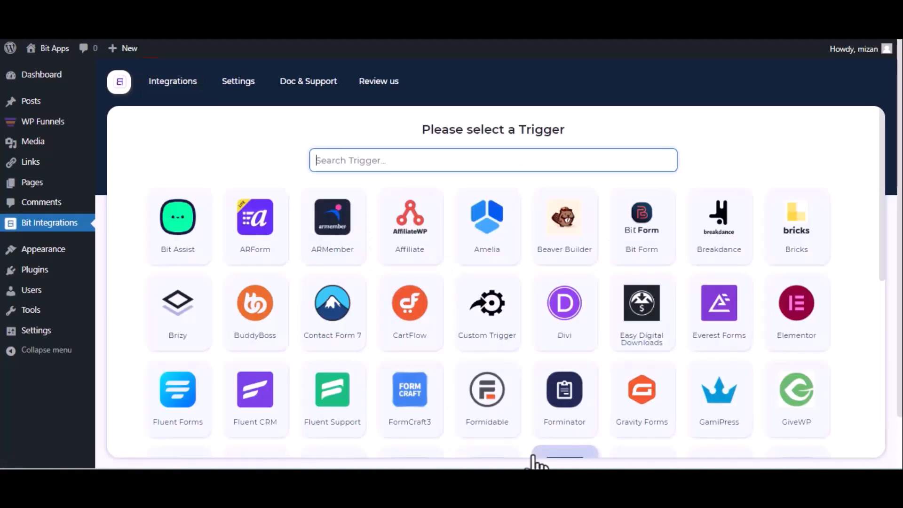
# Choose WPFunnels as the trigger, copy its webhook URL and start fetching the response.
pyautogui.write('wp')
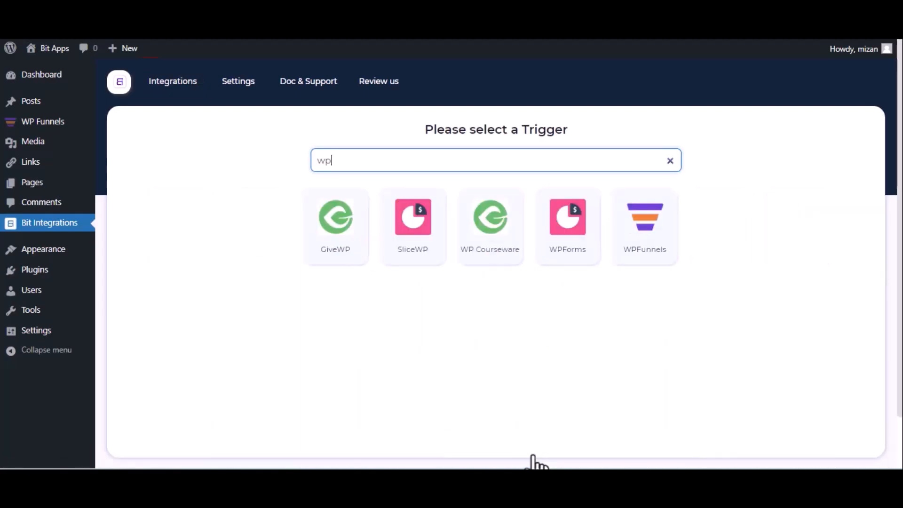
pyautogui.click(633, 247)
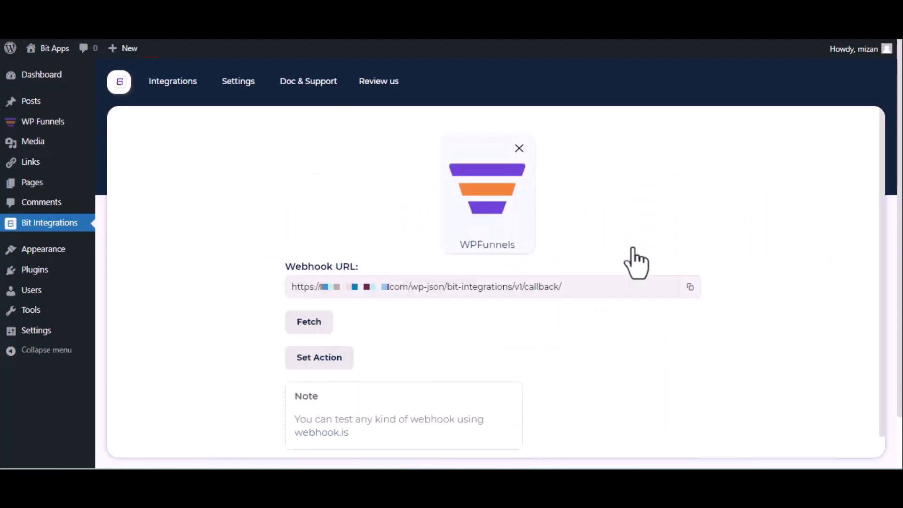
pyautogui.click(689, 287)
pyautogui.click(298, 328)
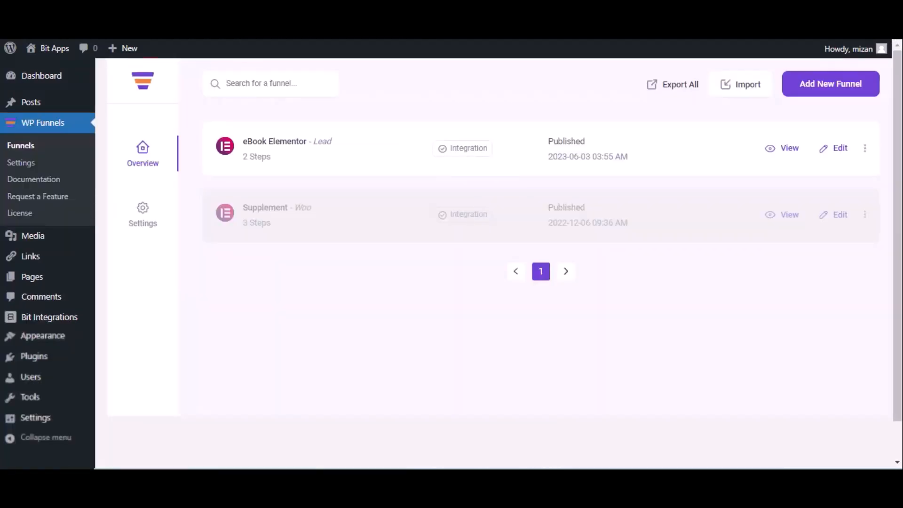
# Open the eBook Elementor funnel in WP Funnels for editing and add a new webhook to it.
pyautogui.click(840, 149)
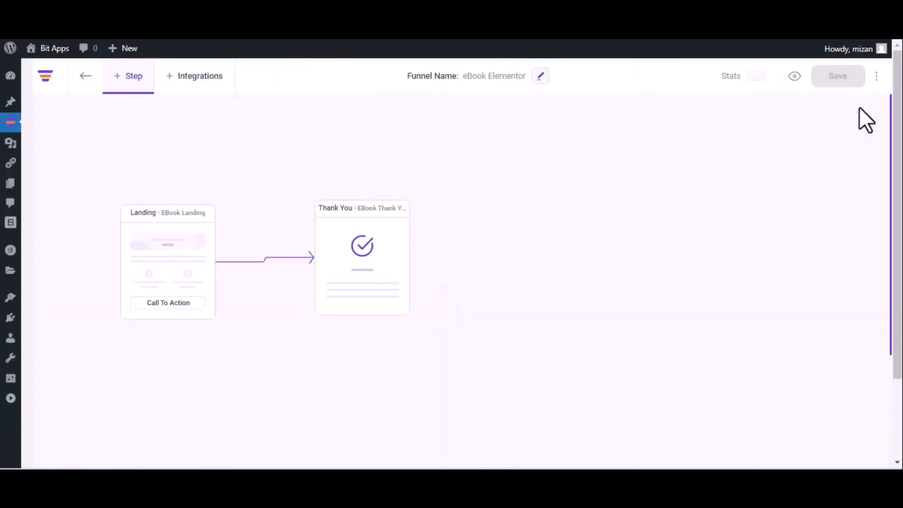
pyautogui.click(876, 76)
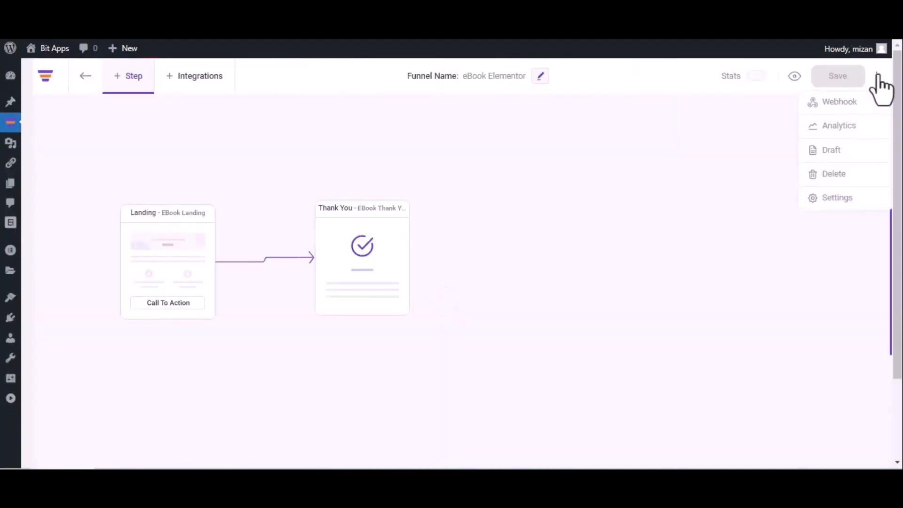
pyautogui.click(859, 102)
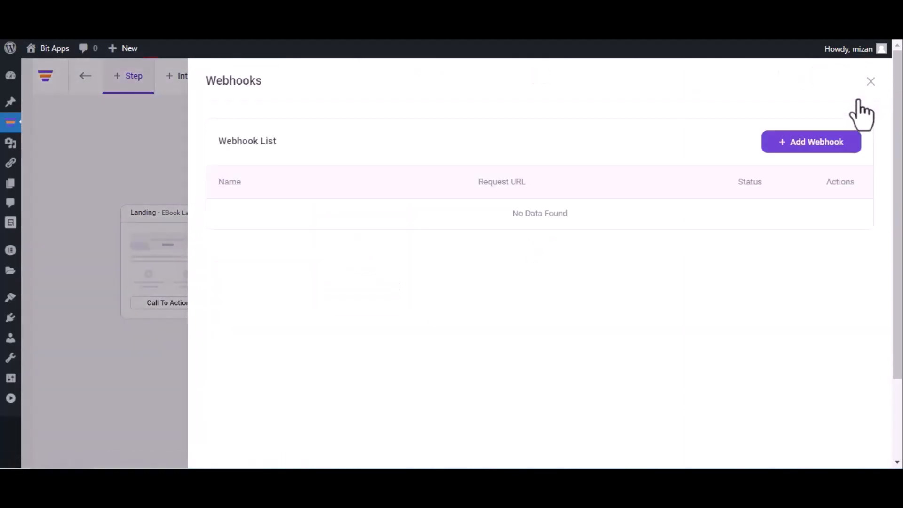
pyautogui.click(805, 141)
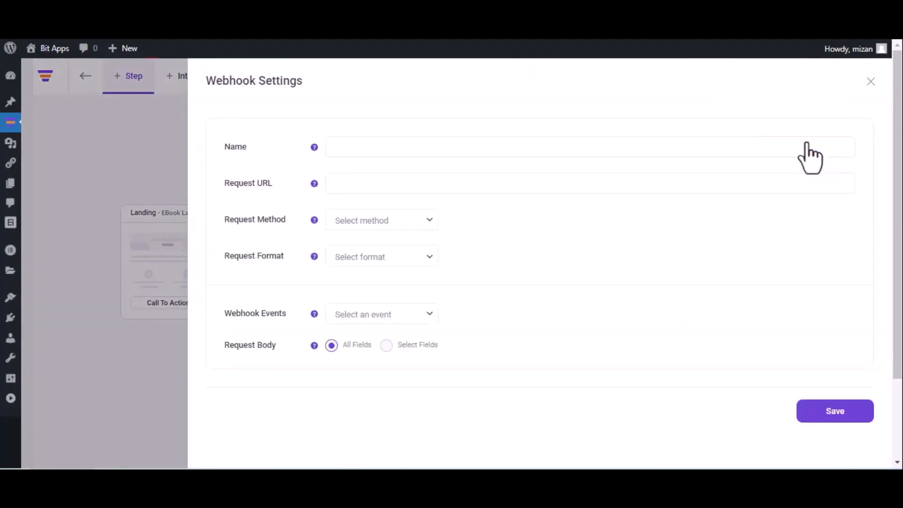
# Name the webhook Bit Integrations and paste the copied webhook URL as its request URL.
pyautogui.click(586, 152)
pyautogui.write('Bit Integrations')
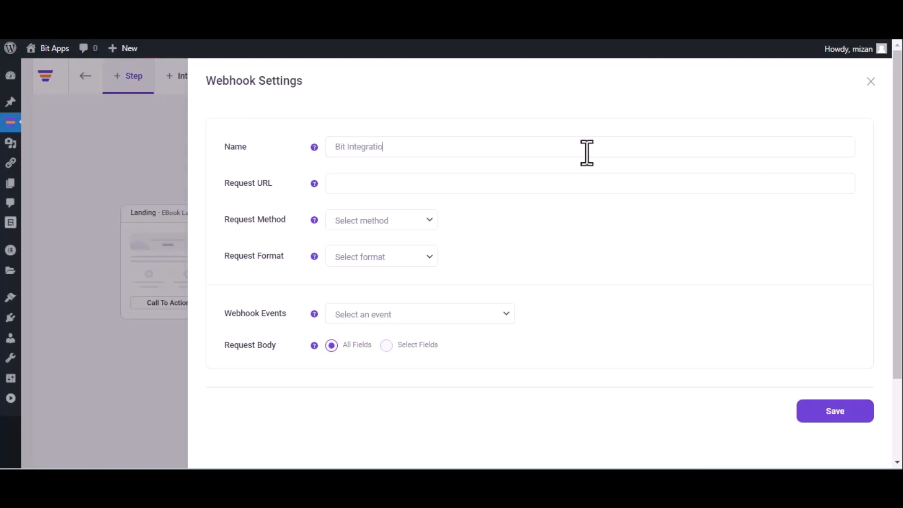
pyautogui.click(449, 183)
pyautogui.hotkey('ctrl', 'v')
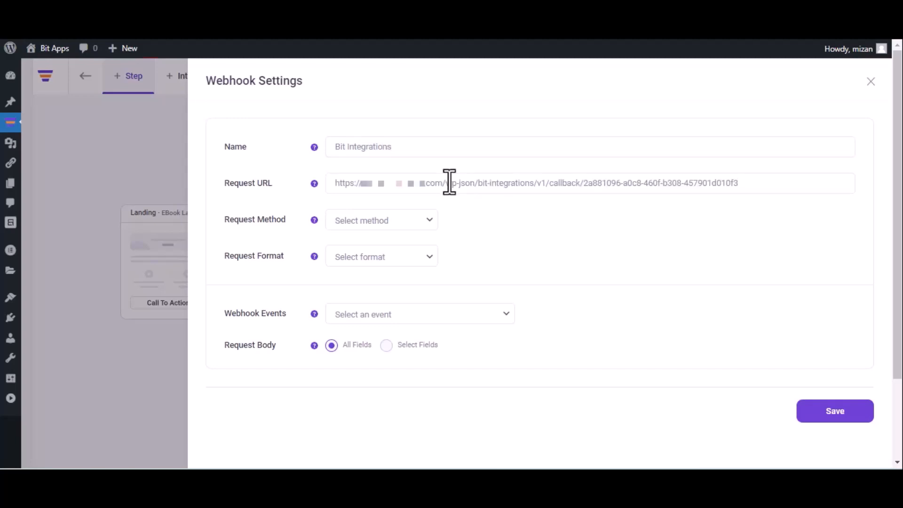
# Set the webhook to POST, JSON format and the event After Optin Form Submitted (eBook Landing), and save it.
pyautogui.click(387, 226)
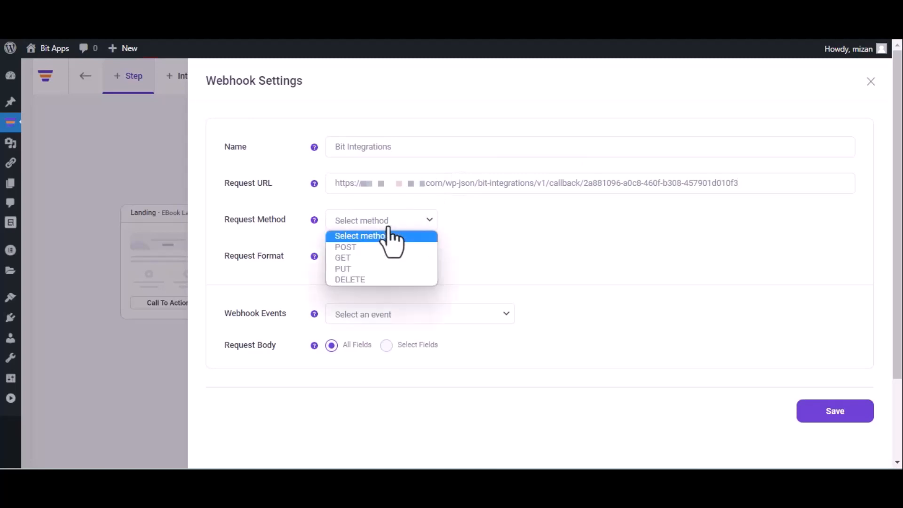
pyautogui.click(379, 248)
pyautogui.click(381, 256)
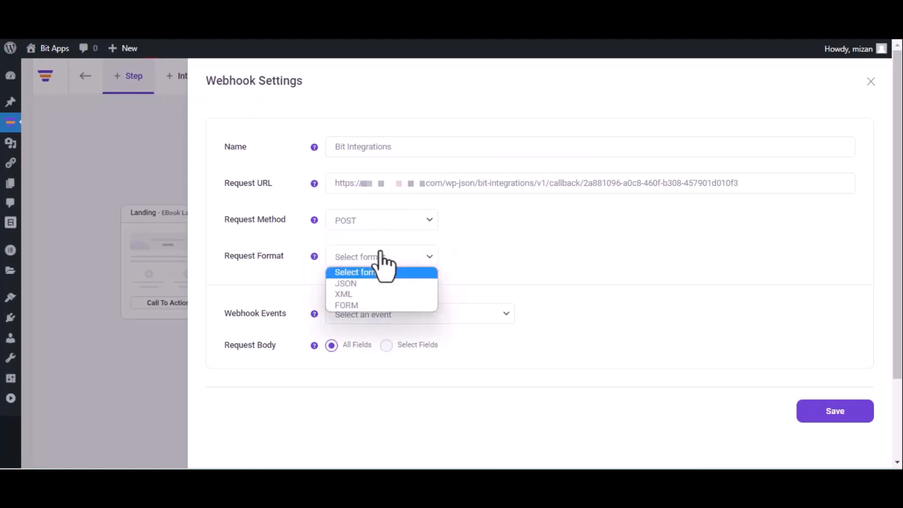
pyautogui.click(373, 283)
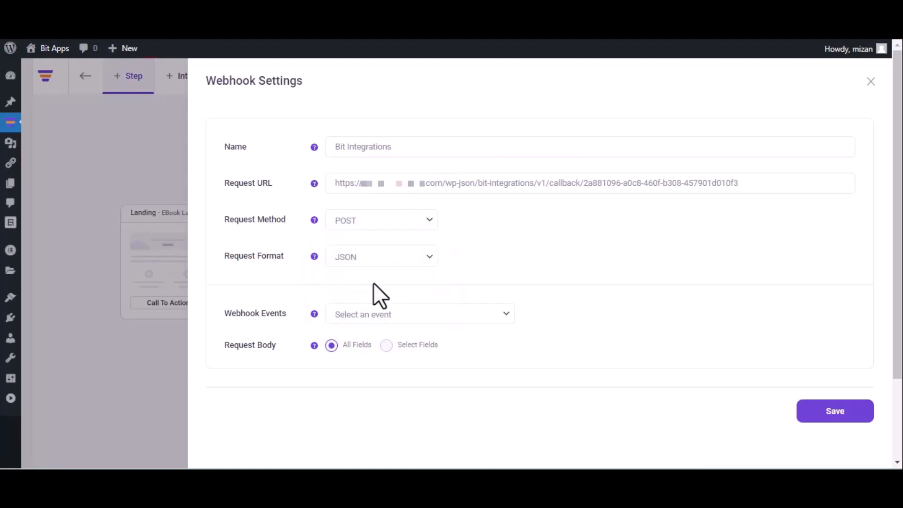
pyautogui.click(397, 319)
pyautogui.click(394, 343)
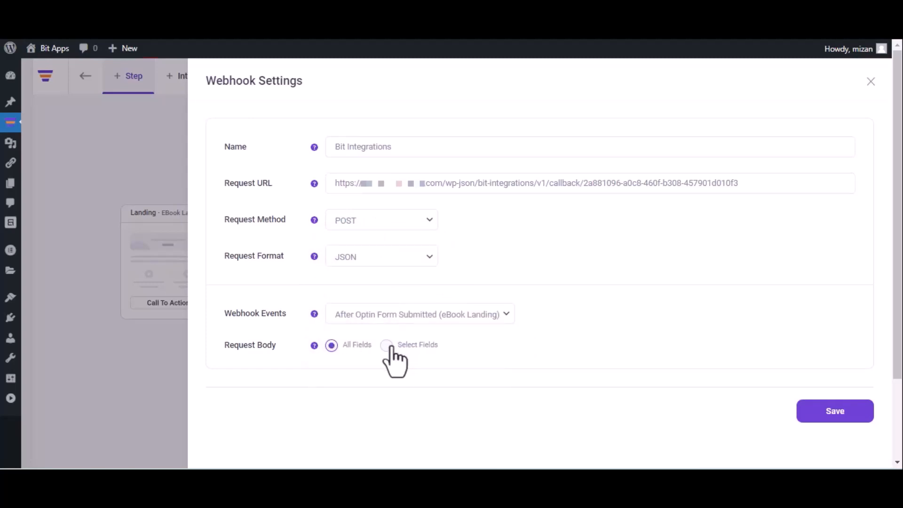
pyautogui.click(833, 418)
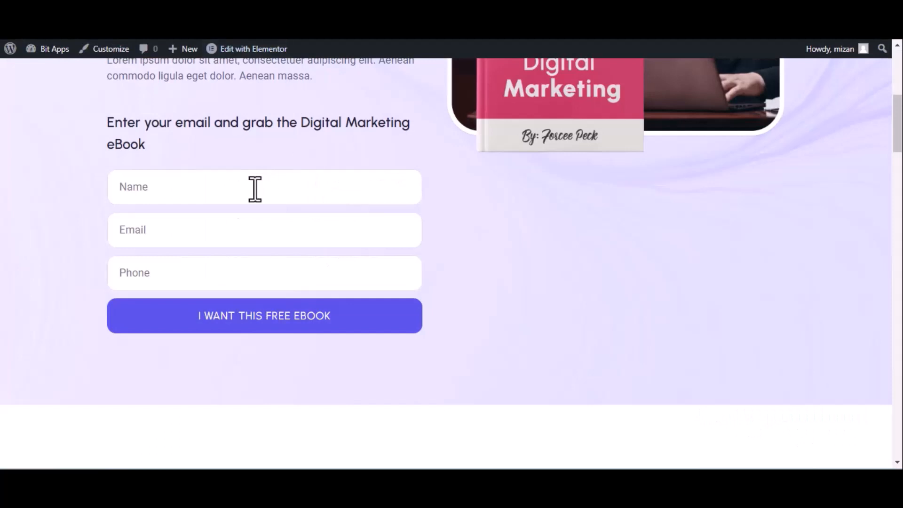
# Submit the eBook landing page form with the name Bit Integrations, a contact e-mail and a phone number.
pyautogui.click(255, 189)
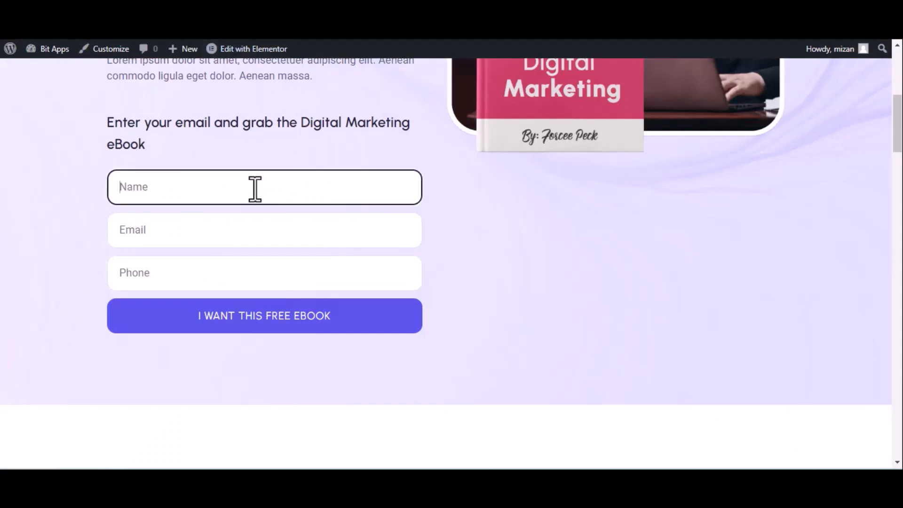
pyautogui.write('Bit Integrations')
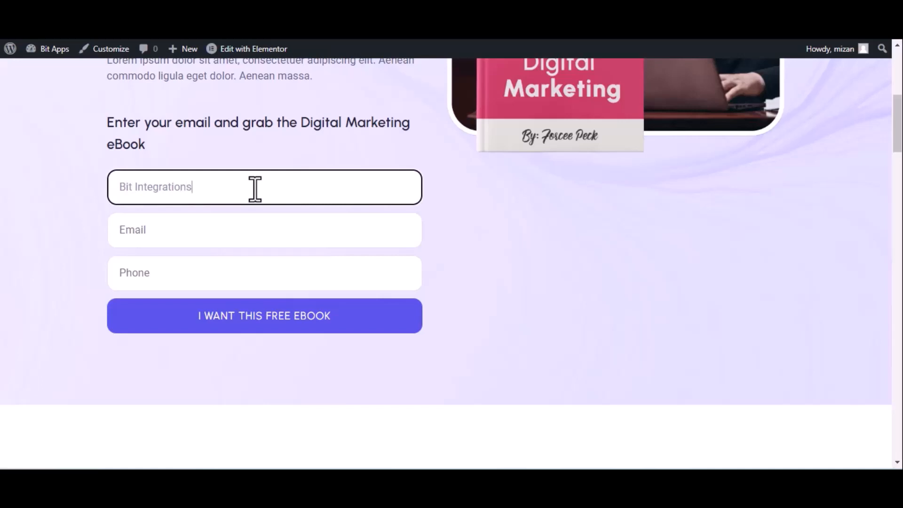
pyautogui.click(200, 239)
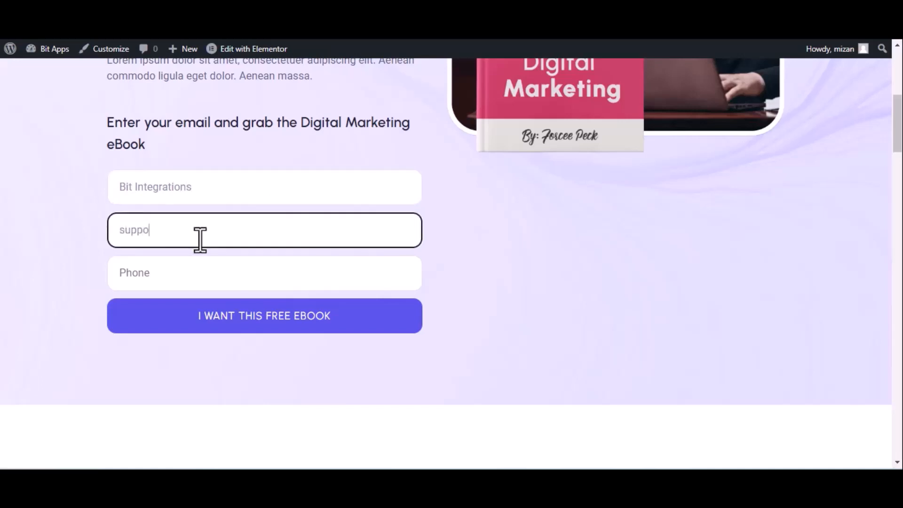
pyautogui.click(201, 273)
pyautogui.write('44455')
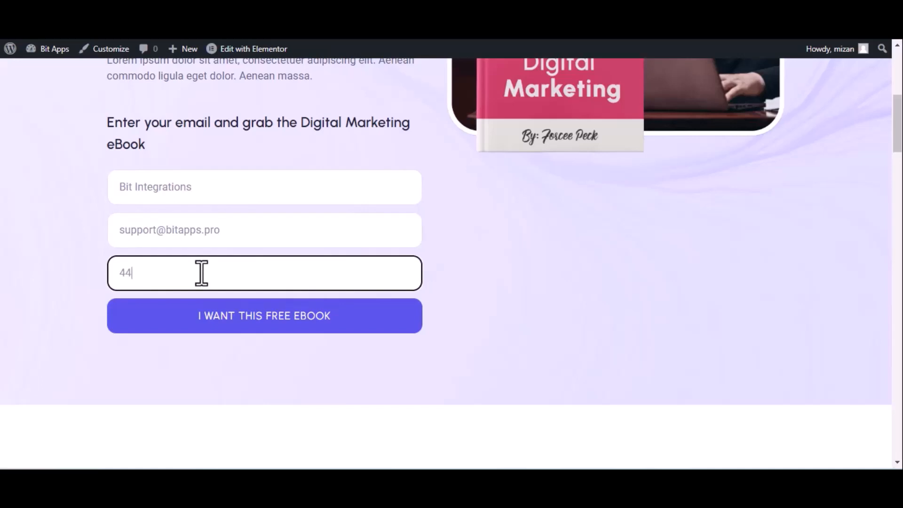
pyautogui.write('5666')
pyautogui.click(232, 318)
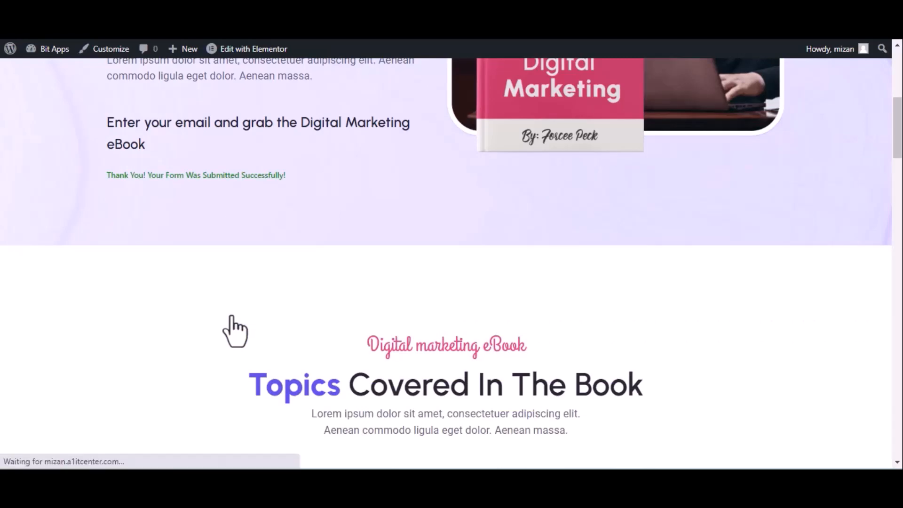
# Return to the fetched WPFunnels trigger in Bit Integrations and set LionDesk as its action.
pyautogui.hotkey('ctrl', 'shift', 'Tab')
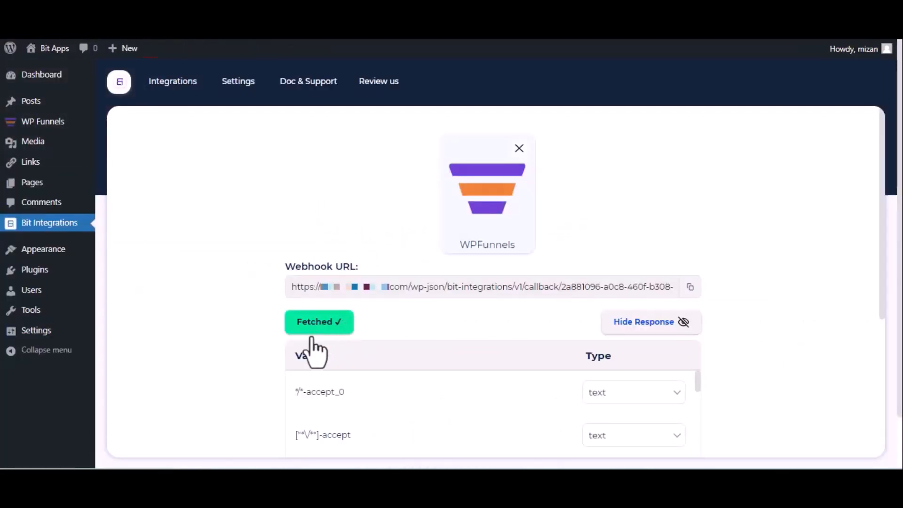
pyautogui.scroll(-5, 319, 345)
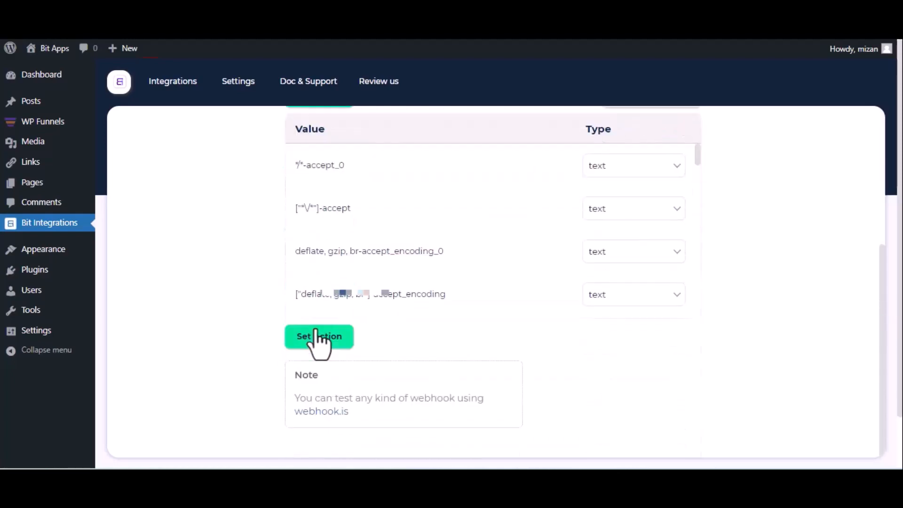
pyautogui.click(318, 335)
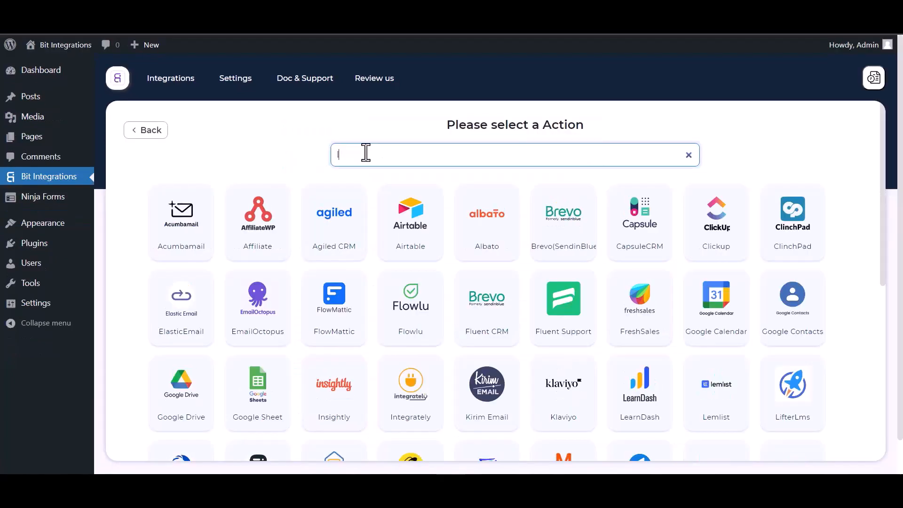
pyautogui.write('lion')
pyautogui.click(496, 259)
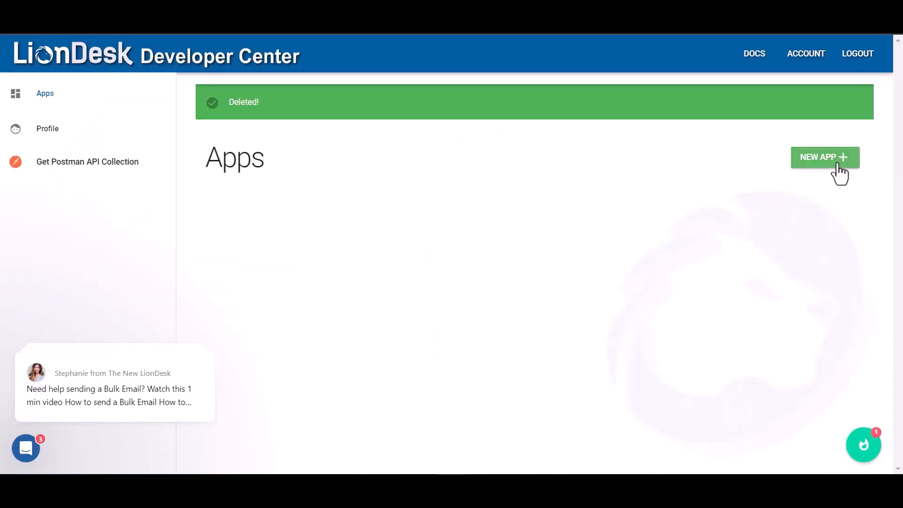
# Start a new application in the LionDesk Developer Center and name it Bit Integrations.
pyautogui.click(832, 161)
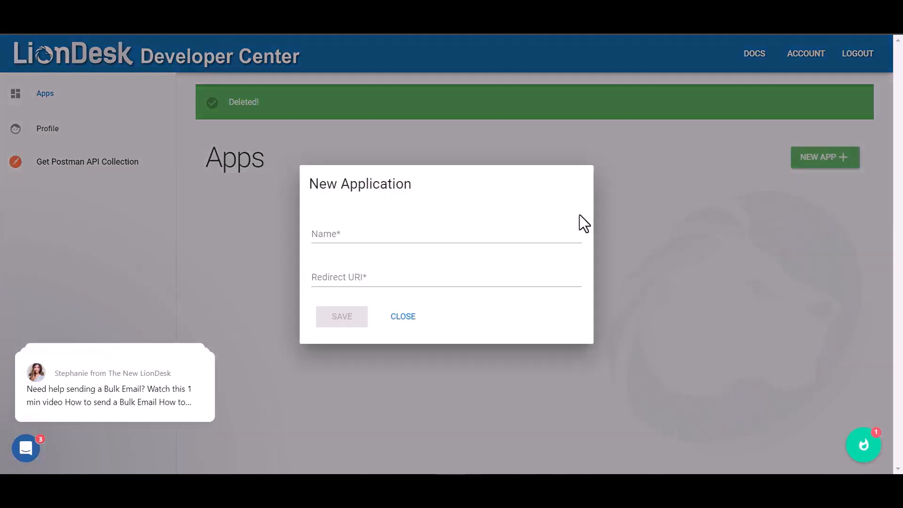
pyautogui.click(359, 238)
pyautogui.write('B')
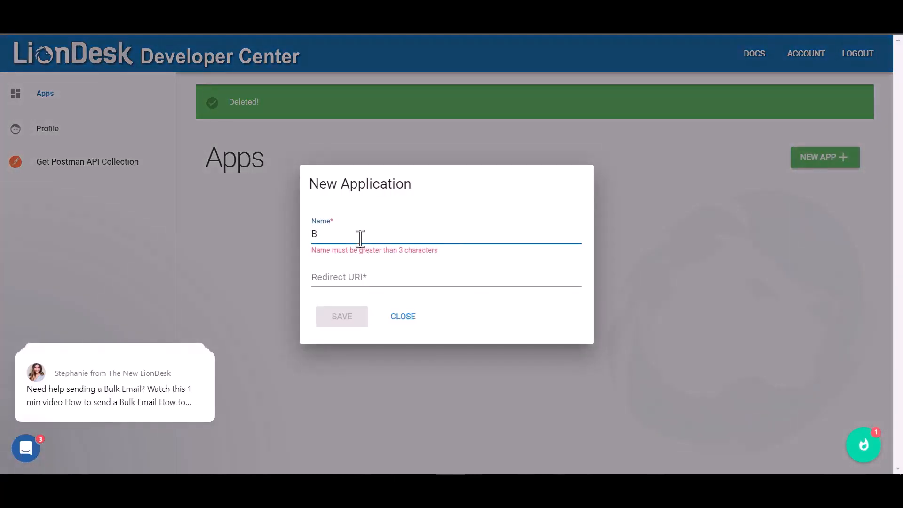
pyautogui.write('it Int')
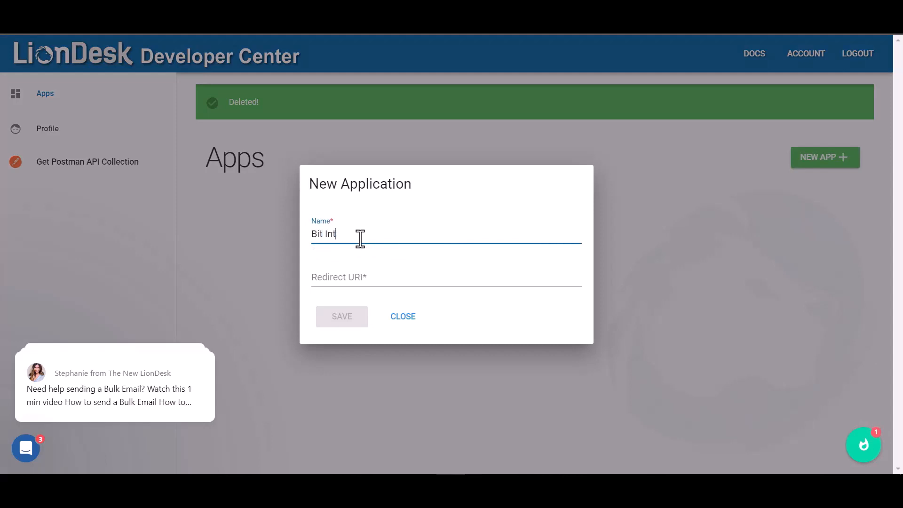
pyautogui.write('egrations')
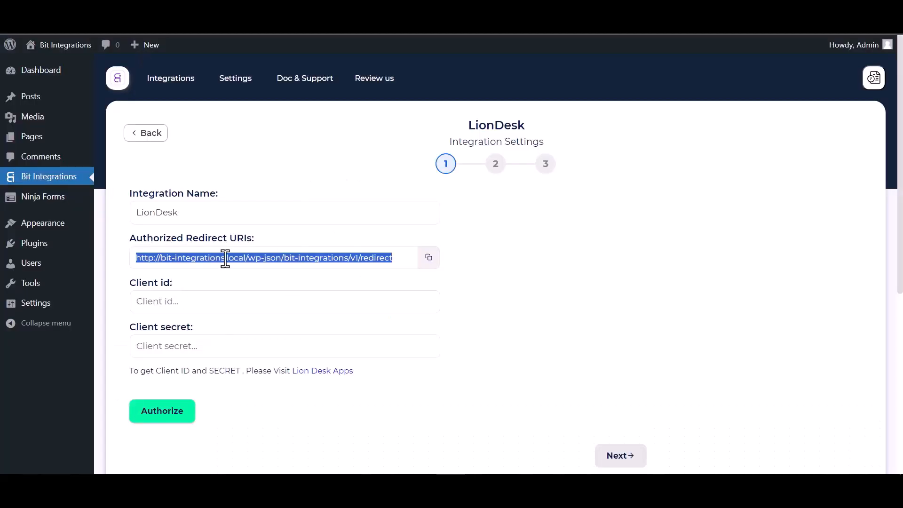
# Copy the authorized redirect URI from the LionDesk integration settings into the new application's Redirect URI and save the application.
pyautogui.click(429, 262)
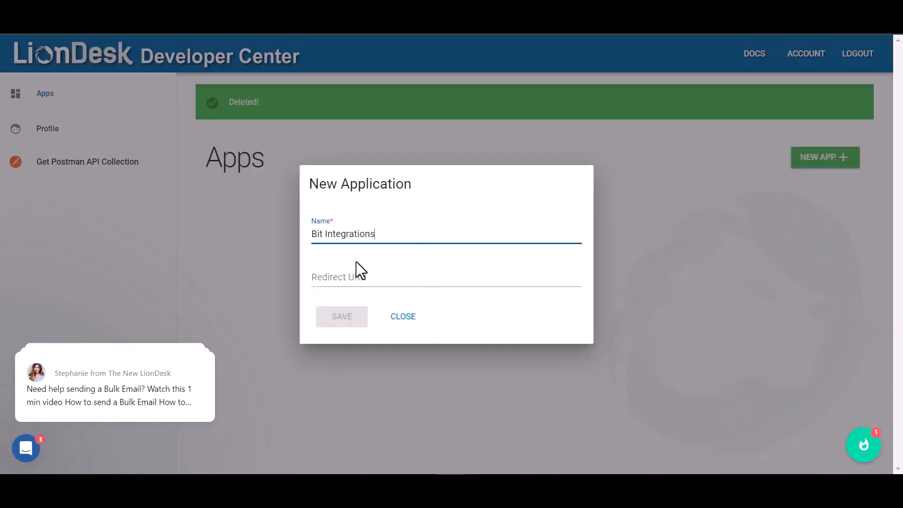
pyautogui.click(329, 277)
pyautogui.hotkey('ctrl', 'v')
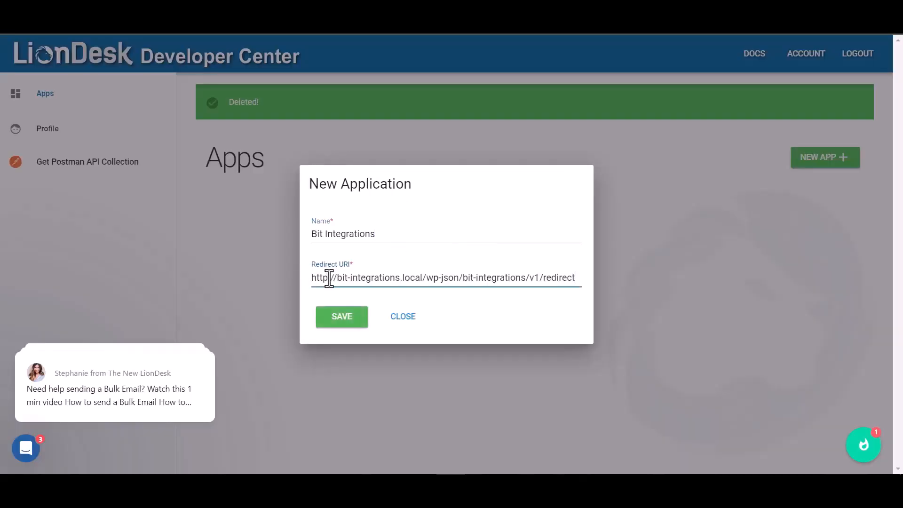
pyautogui.click(343, 318)
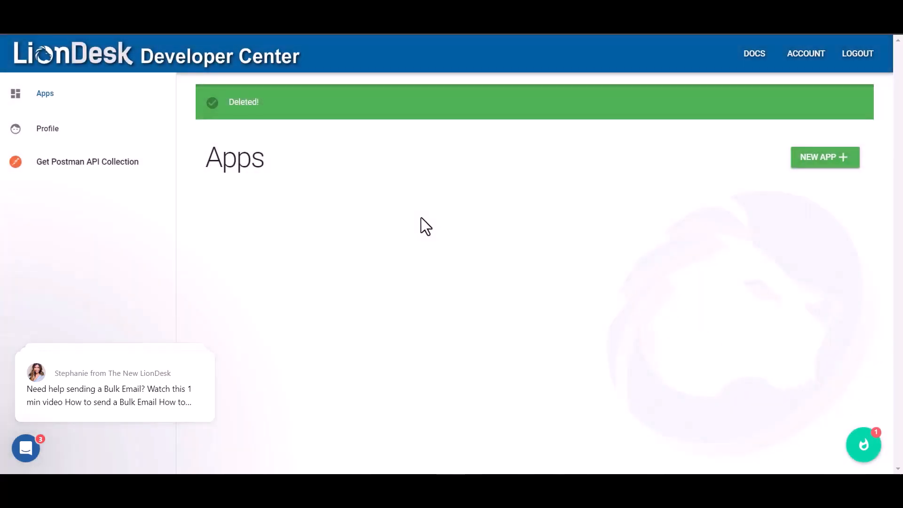
# Copy the new application's client ID into the Client id field of the LionDesk integration settings.
pyautogui.doubleClick(489, 322)
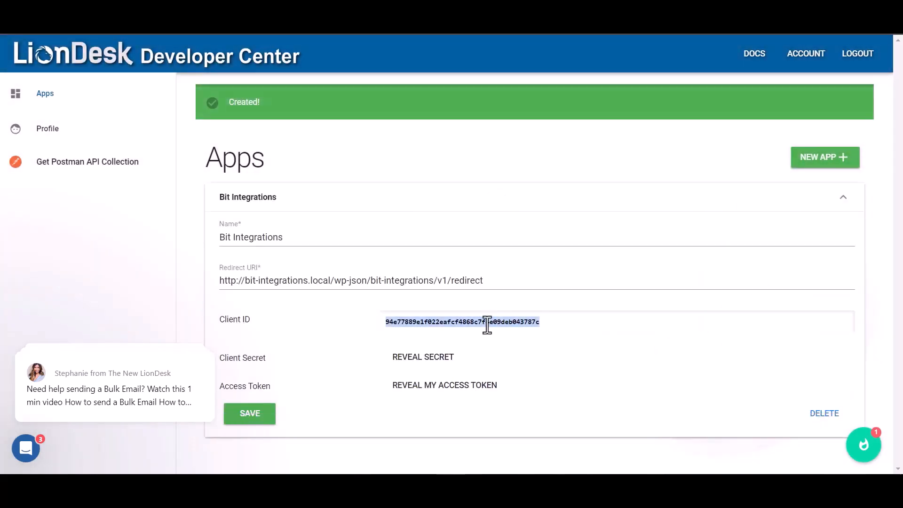
pyautogui.hotkey('alt', 'Tab')
pyautogui.click(223, 304)
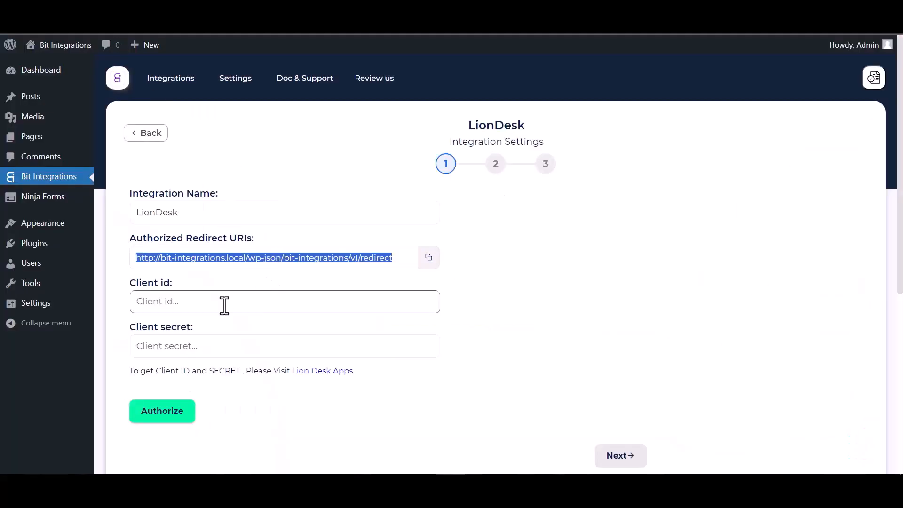
pyautogui.hotkey('ctrl', 'v')
# Reveal the application's client secret, copy it into the integration's Client secret field and start the authorization.
pyautogui.hotkey('alt', 'Tab')
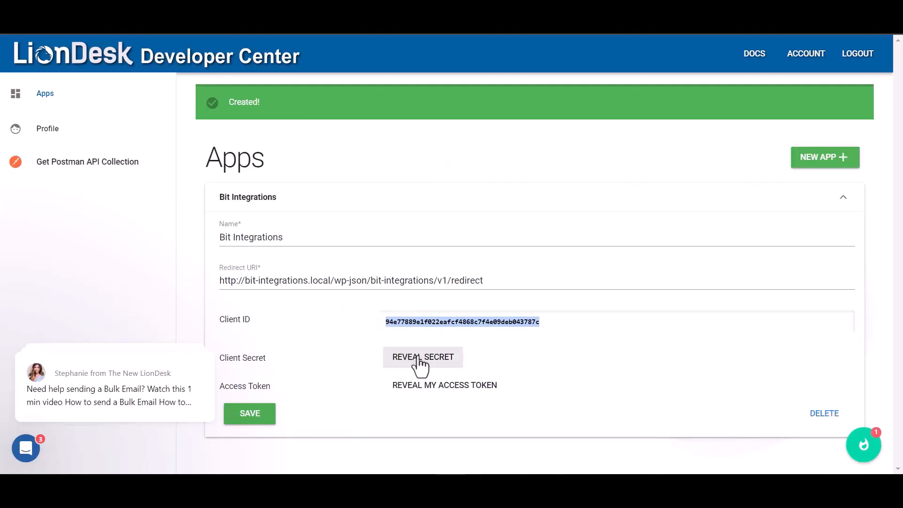
pyautogui.click(420, 357)
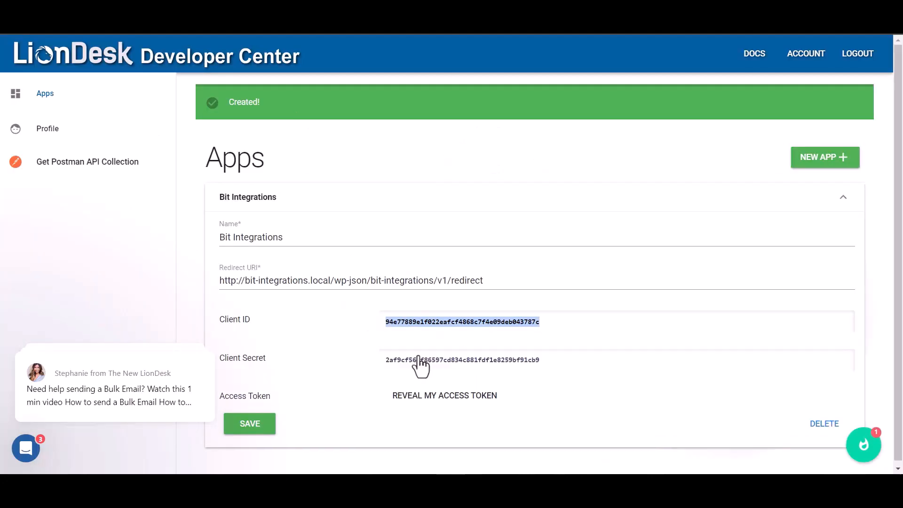
pyautogui.doubleClick(507, 366)
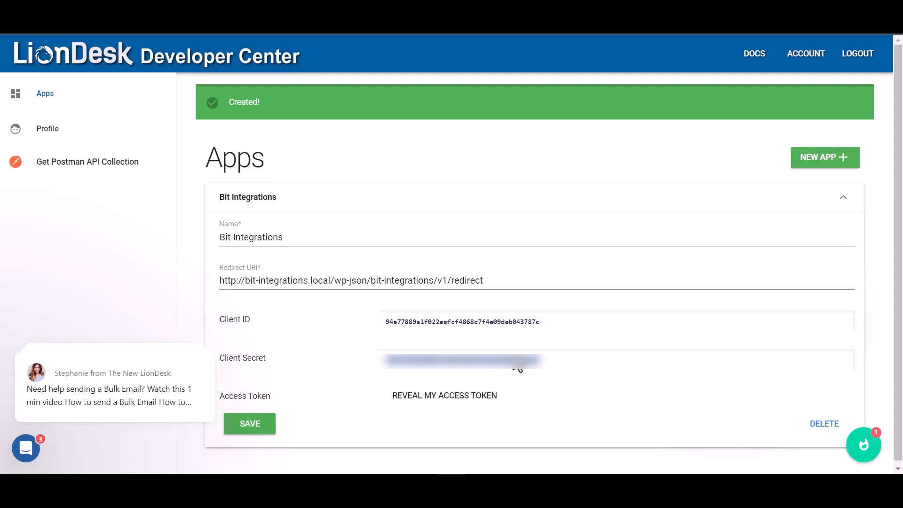
pyautogui.hotkey('alt', 'Tab')
pyautogui.click(191, 350)
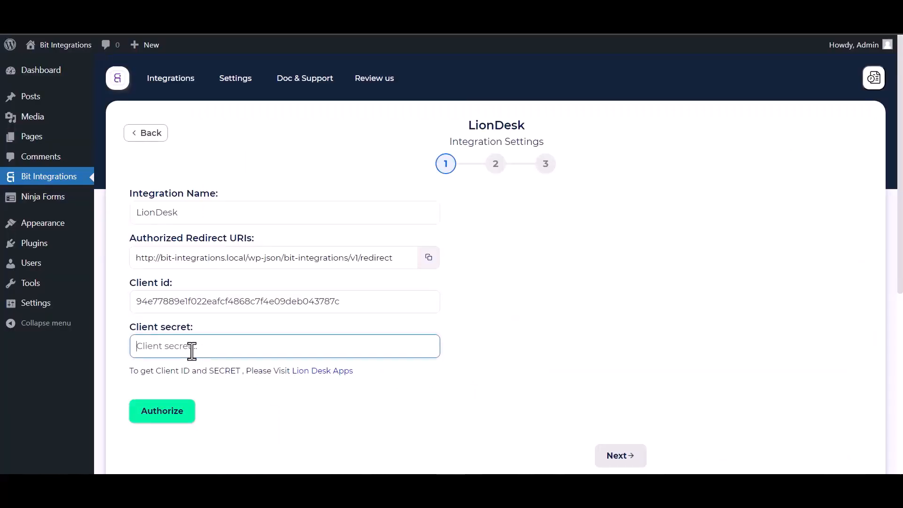
pyautogui.hotkey('ctrl', 'v')
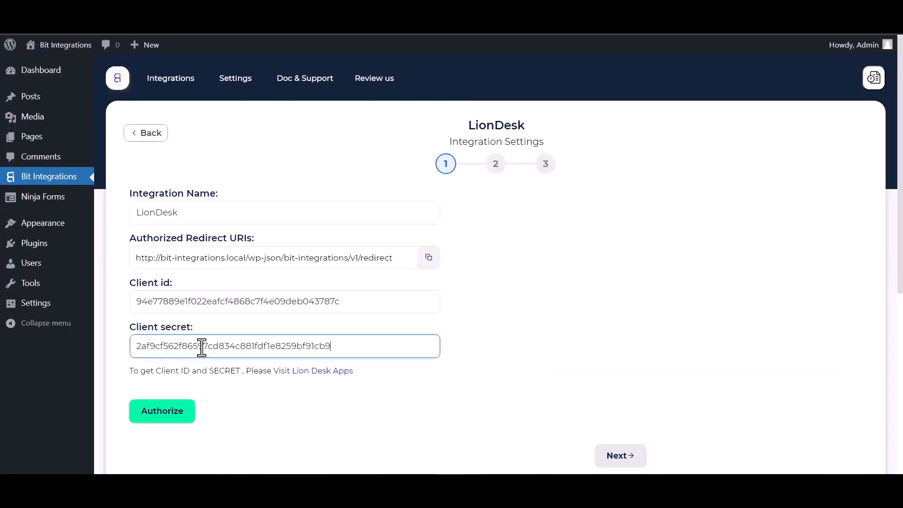
pyautogui.click(165, 415)
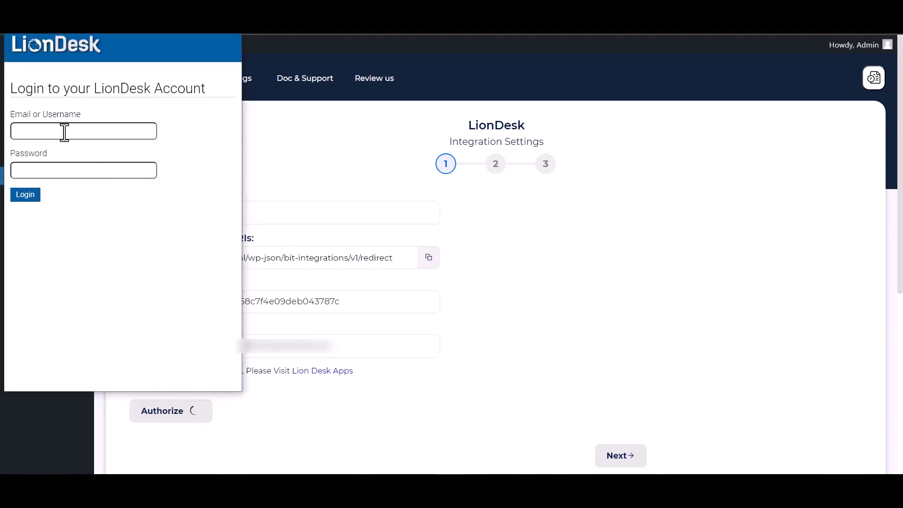
# Log in to LionDesk with the account email and password, and allow Bit Integrations to access the account.
pyautogui.click(62, 132)
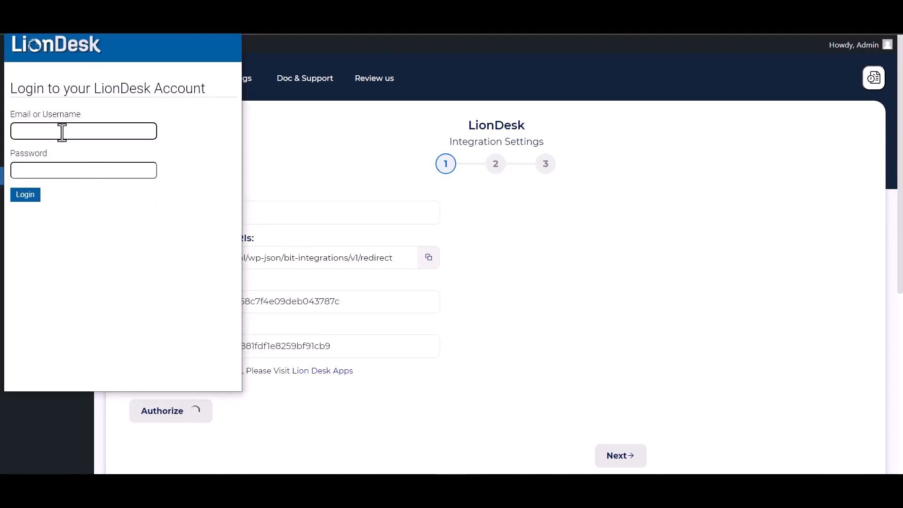
pyautogui.click(40, 198)
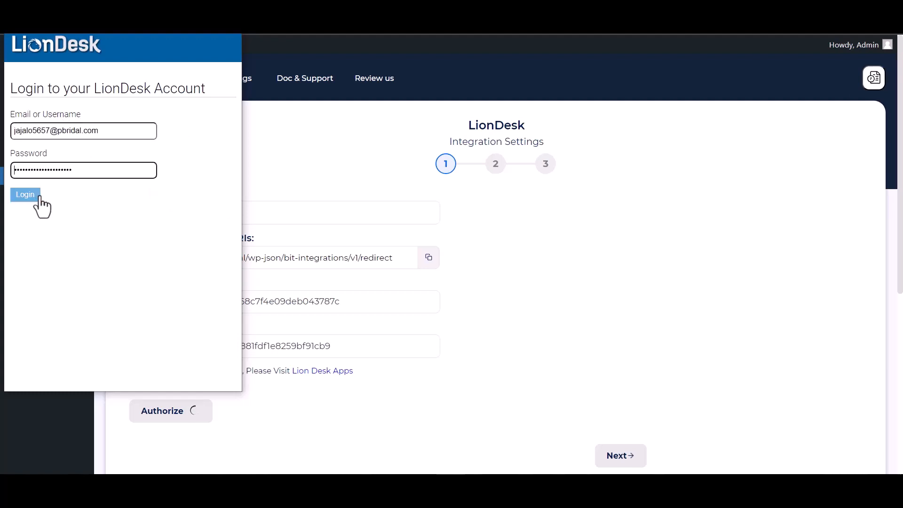
pyautogui.click(28, 194)
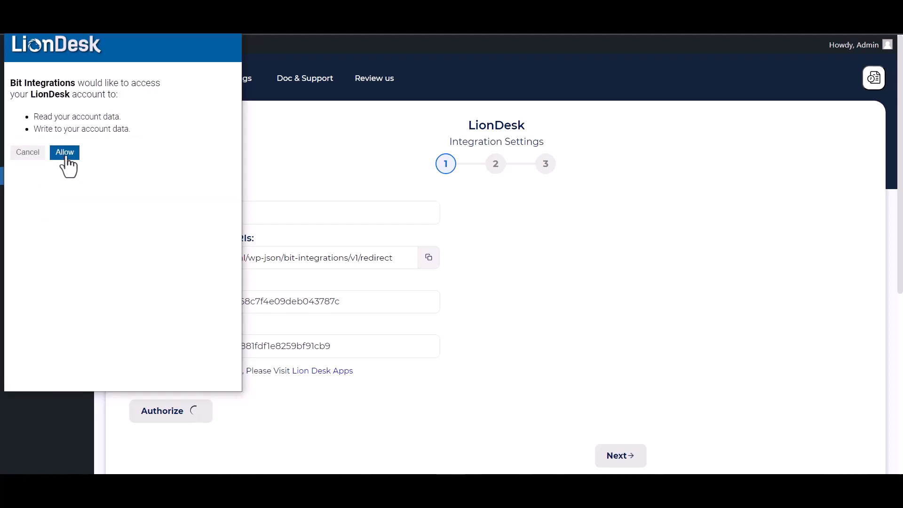
pyautogui.click(66, 155)
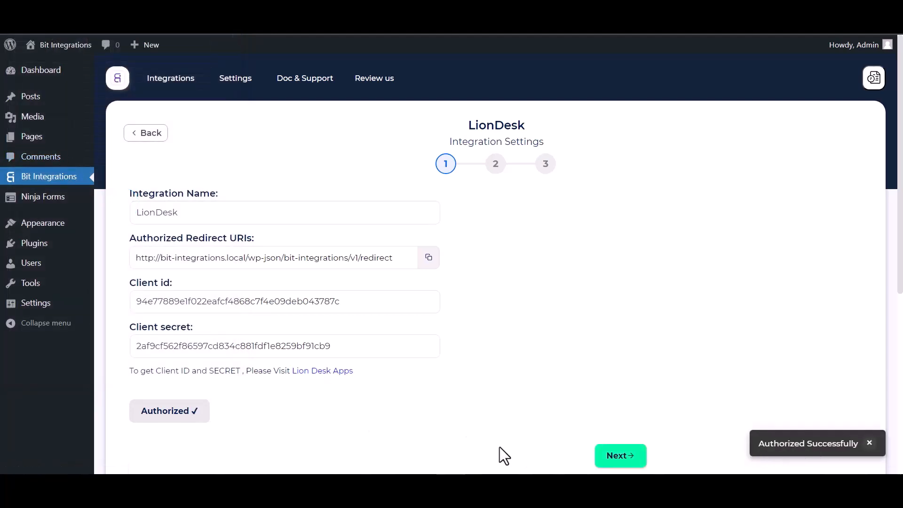
# Set the integration's action to Create Contact and map the form's Email field to the LionDesk Email field.
pyautogui.click(617, 457)
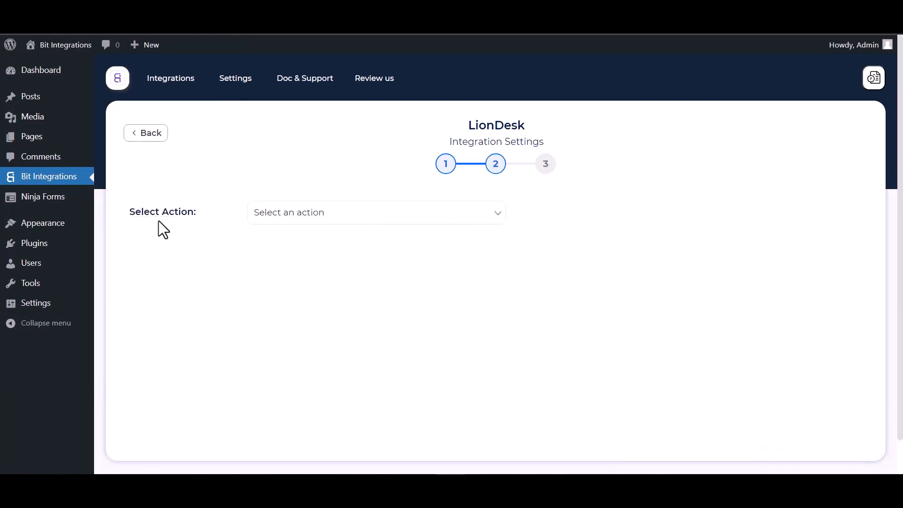
pyautogui.click(349, 221)
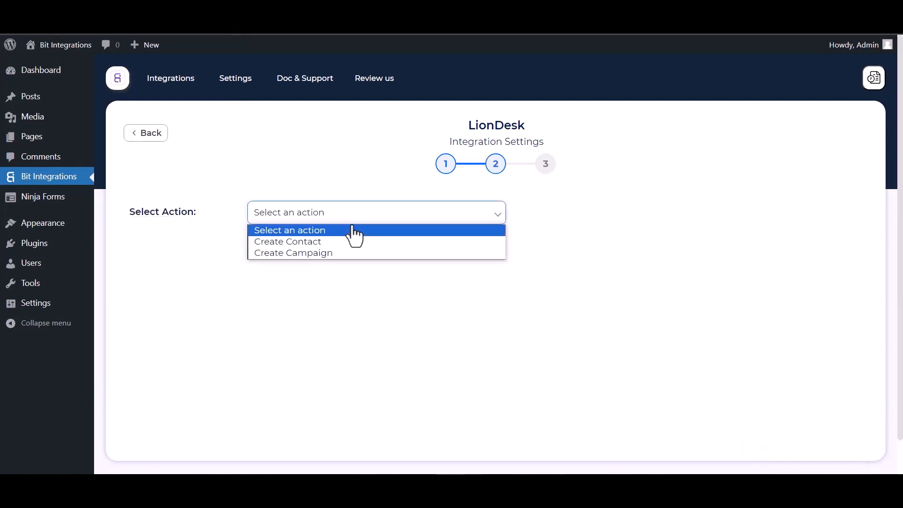
pyautogui.click(311, 241)
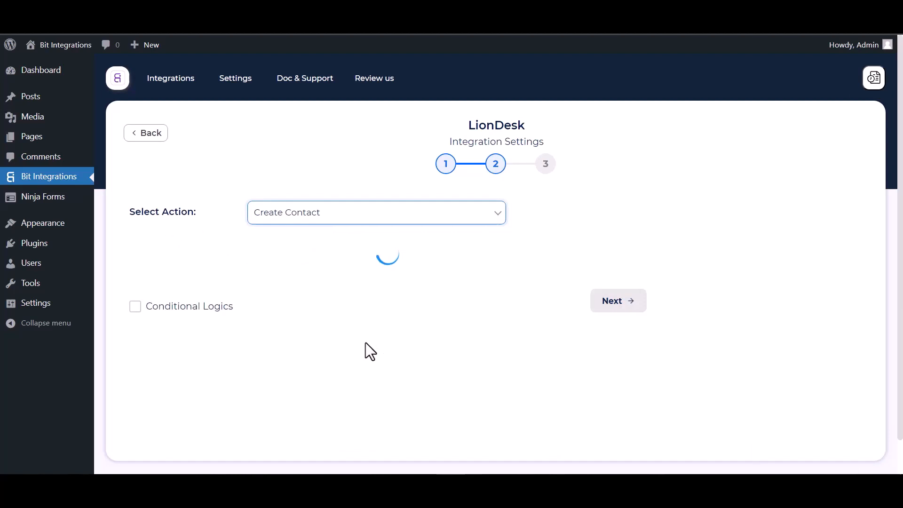
pyautogui.scroll(-2, 320, 301)
pyautogui.click(263, 243)
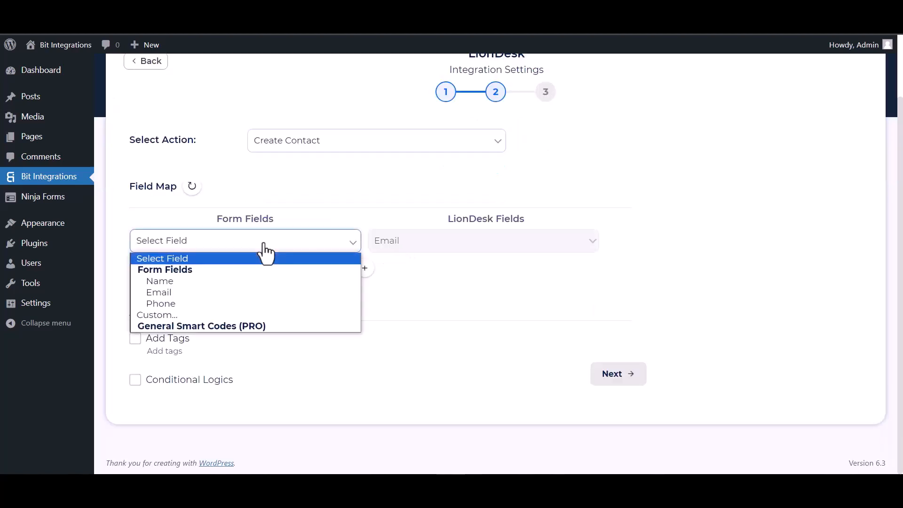
pyautogui.click(167, 293)
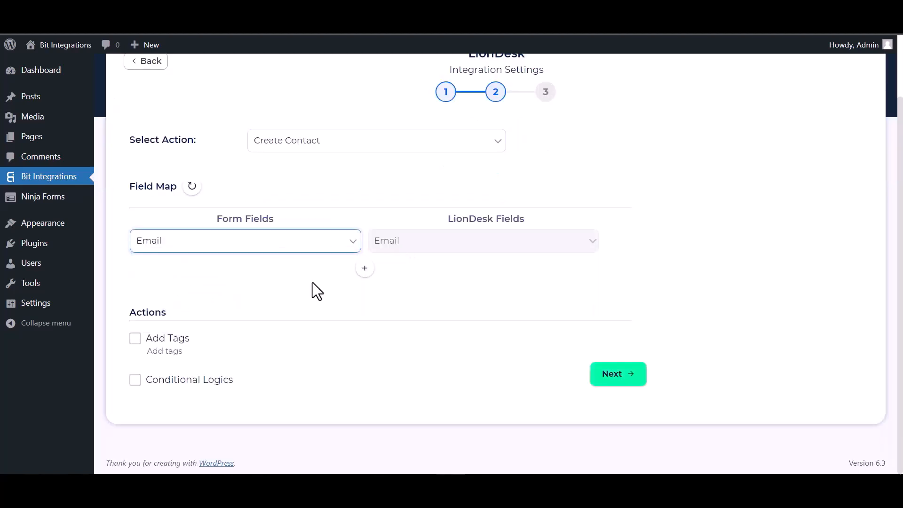
# Add a field mapping that links the form's Name field to LionDesk's First Name.
pyautogui.click(365, 268)
pyautogui.click(386, 275)
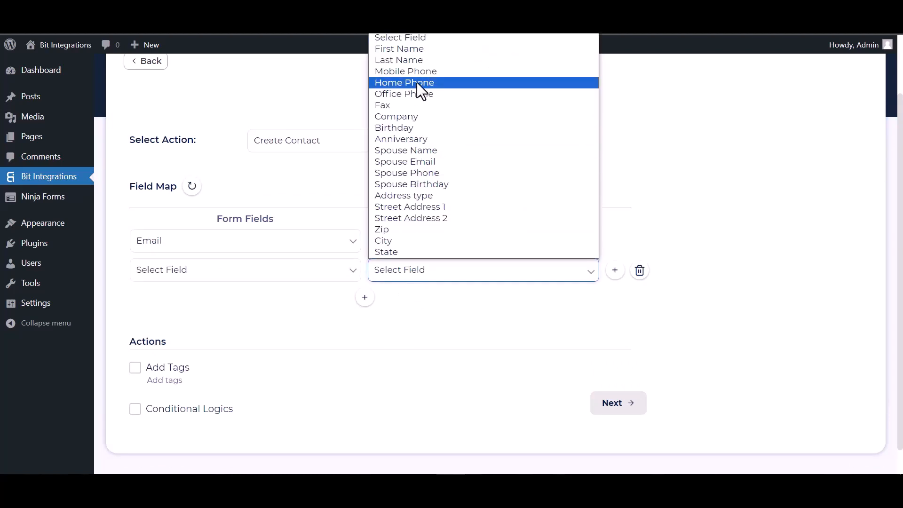
pyautogui.click(401, 51)
pyautogui.click(284, 275)
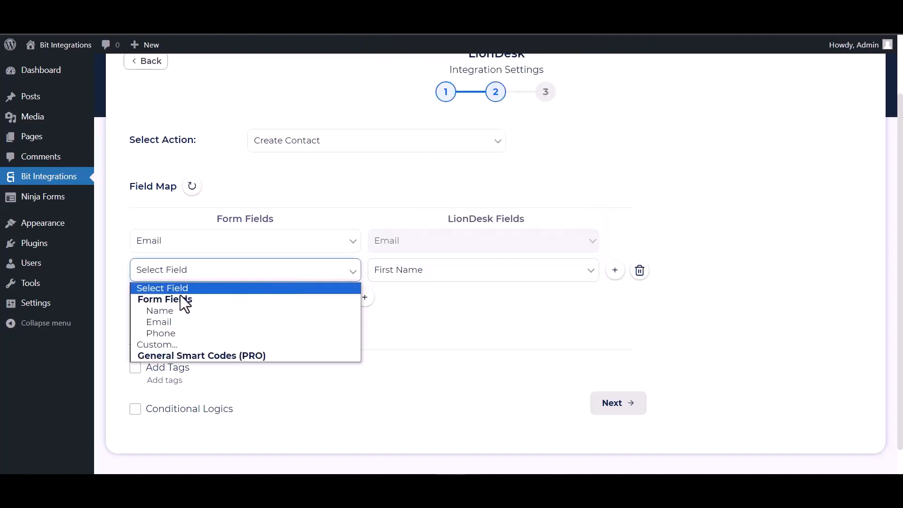
pyautogui.click(184, 310)
# Add another field mapping that links the form's Phone field to LionDesk's Mobile Phone.
pyautogui.click(364, 297)
pyautogui.click(389, 301)
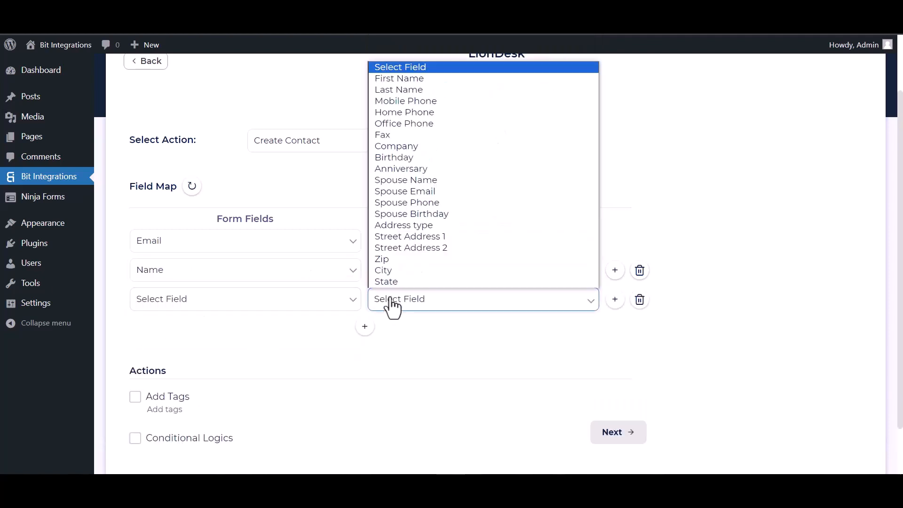
pyautogui.click(407, 99)
pyautogui.click(265, 301)
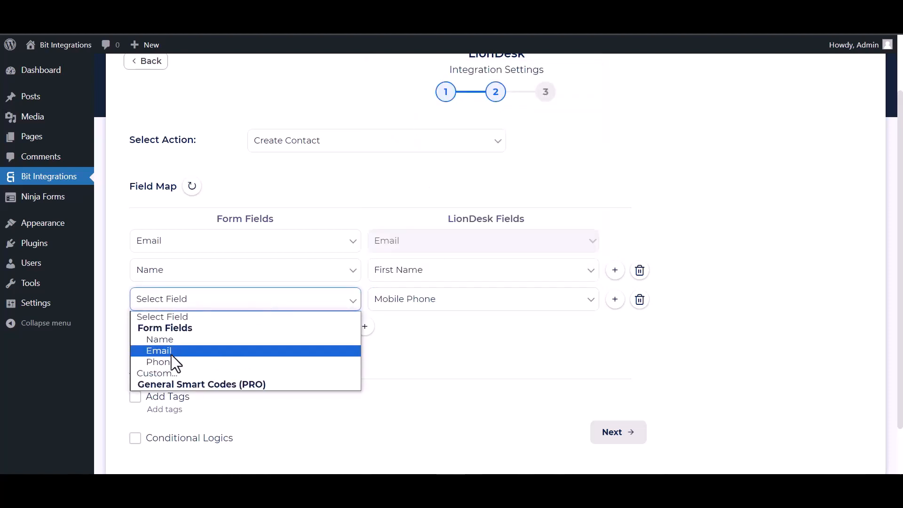
pyautogui.click(171, 361)
# Preview the Add Tags and Conditional Logics options below the field map, leaving both disabled.
pyautogui.scroll(-2, 279, 368)
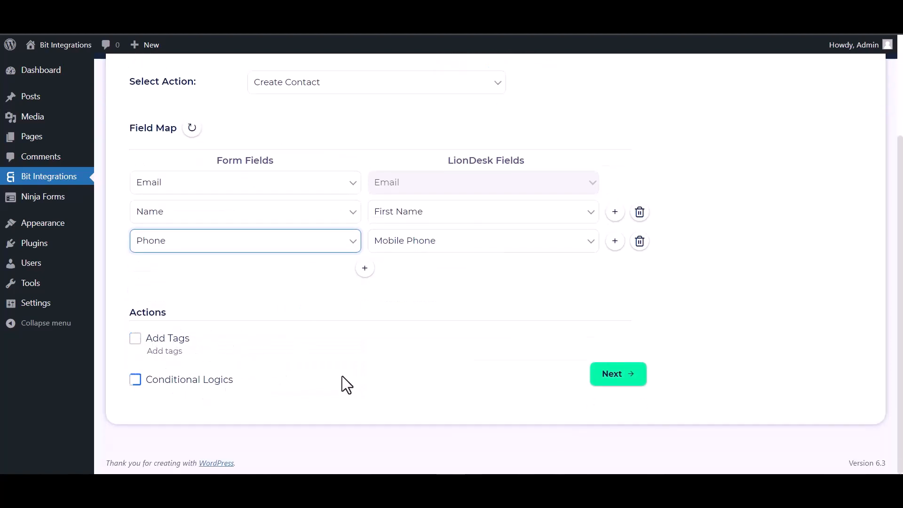
pyautogui.click(135, 339)
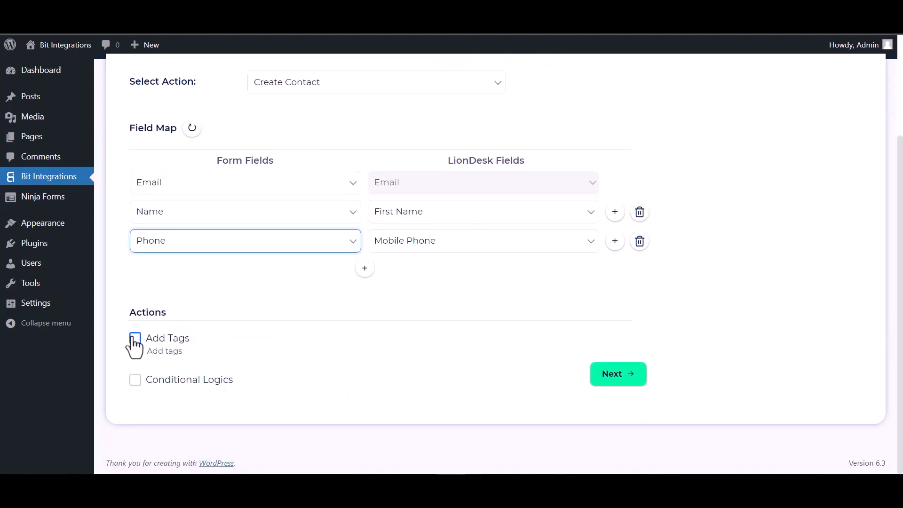
pyautogui.click(136, 380)
pyautogui.scroll(-3, 332, 353)
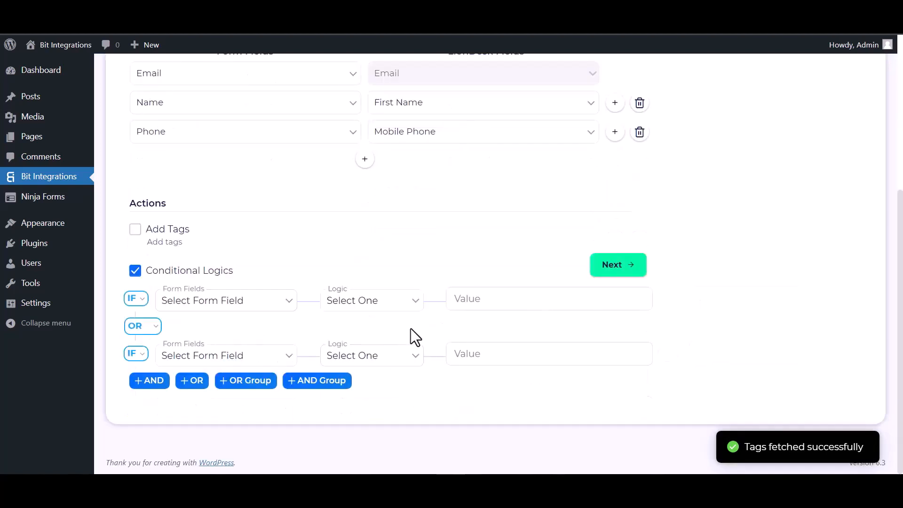
pyautogui.click(135, 271)
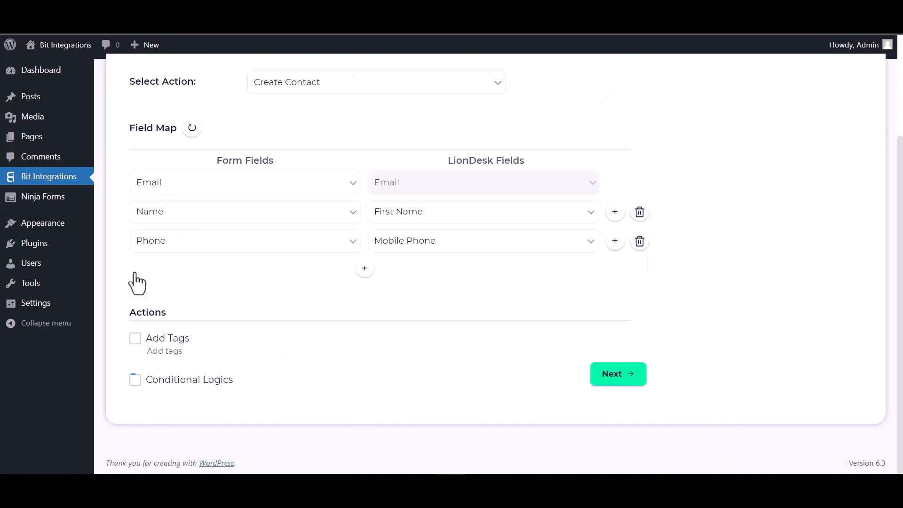
# Complete the LionDesk integration settings and save the finished integration.
pyautogui.click(616, 376)
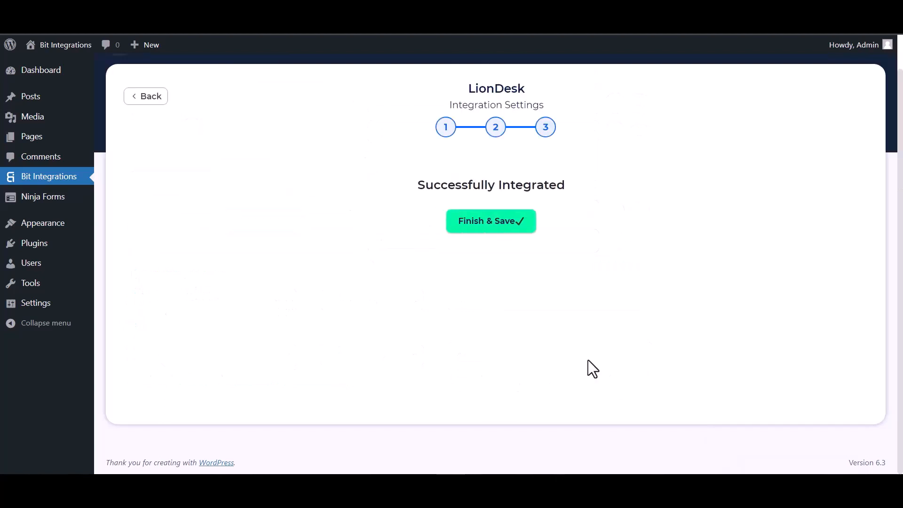
pyautogui.click(482, 231)
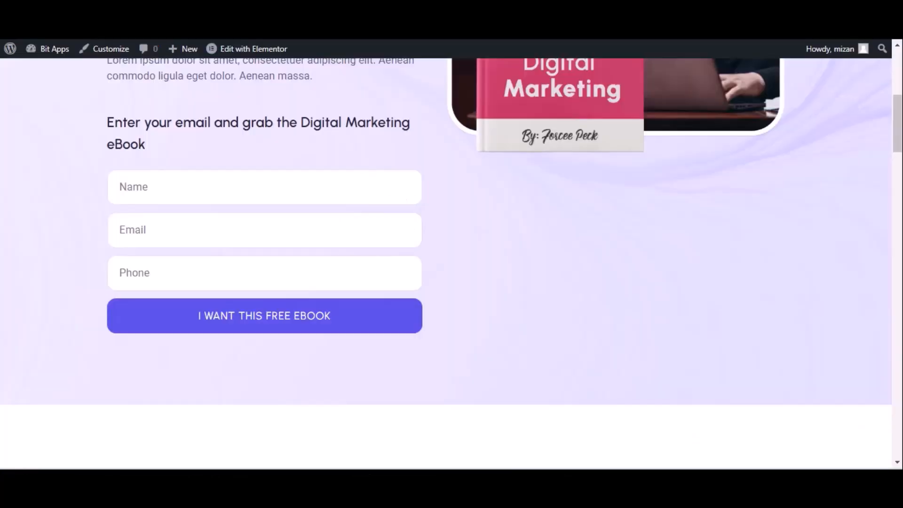
# Fill in the eBook opt-in form with the name Bit integrations, the contact's email and phone number, and submit it.
pyautogui.click(60, 41)
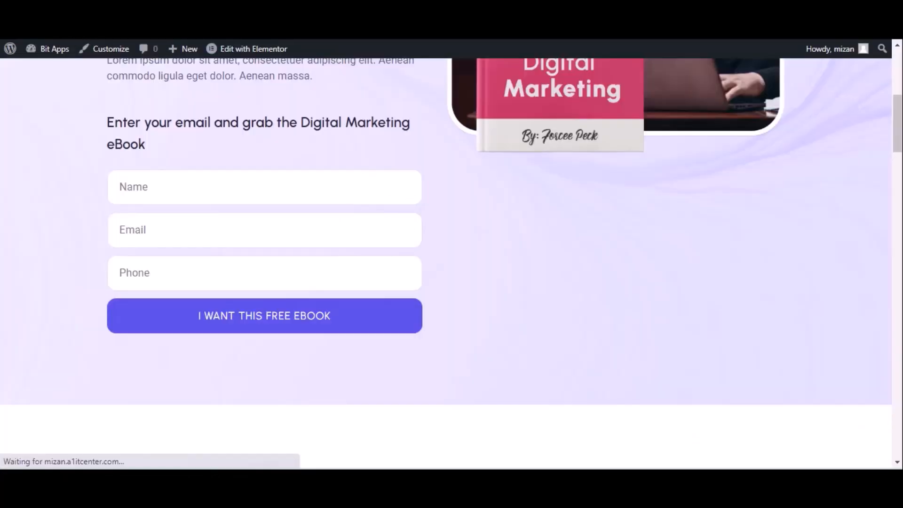
pyautogui.click(160, 187)
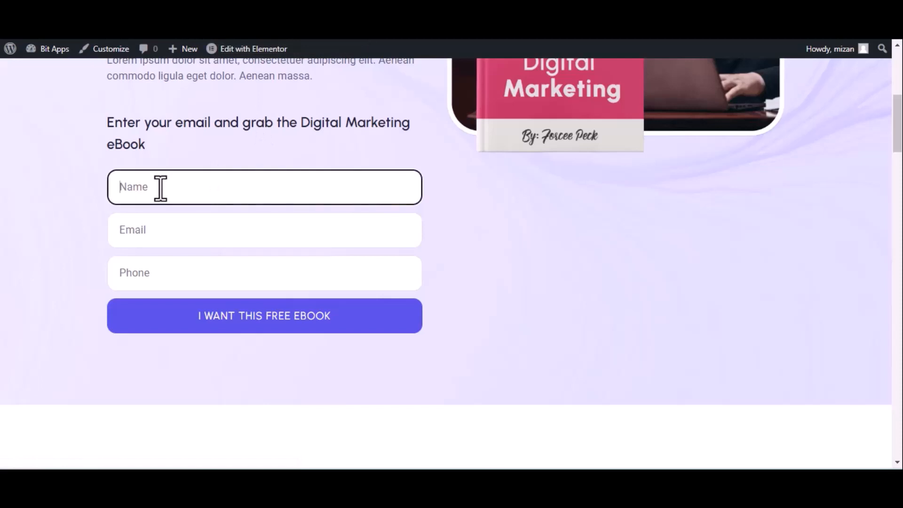
pyautogui.write('Bir')
pyautogui.write(' int')
pyautogui.write('egrations')
pyautogui.click(199, 233)
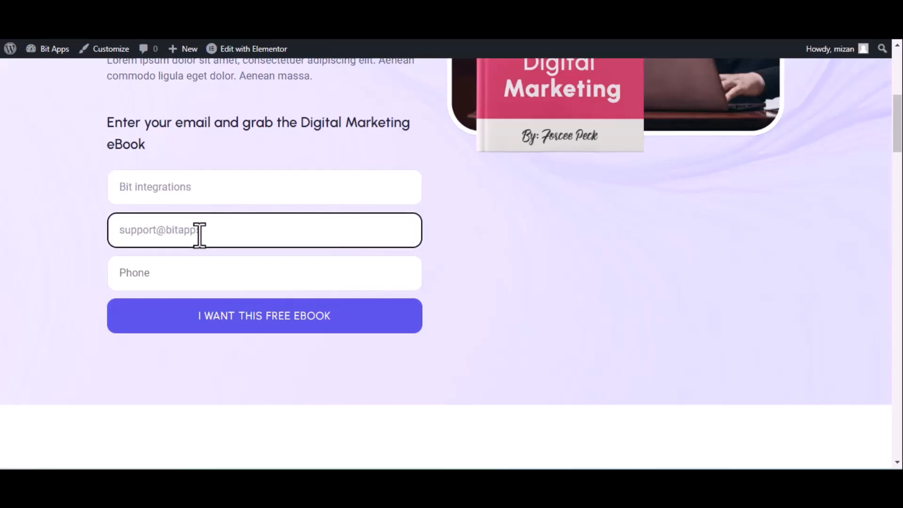
pyautogui.click(282, 280)
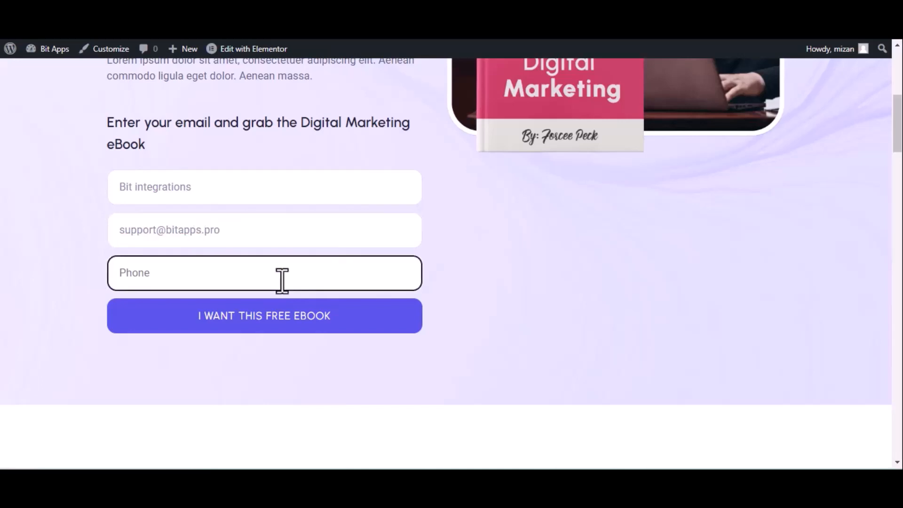
pyautogui.write('4444')
pyautogui.write('55666')
pyautogui.click(282, 315)
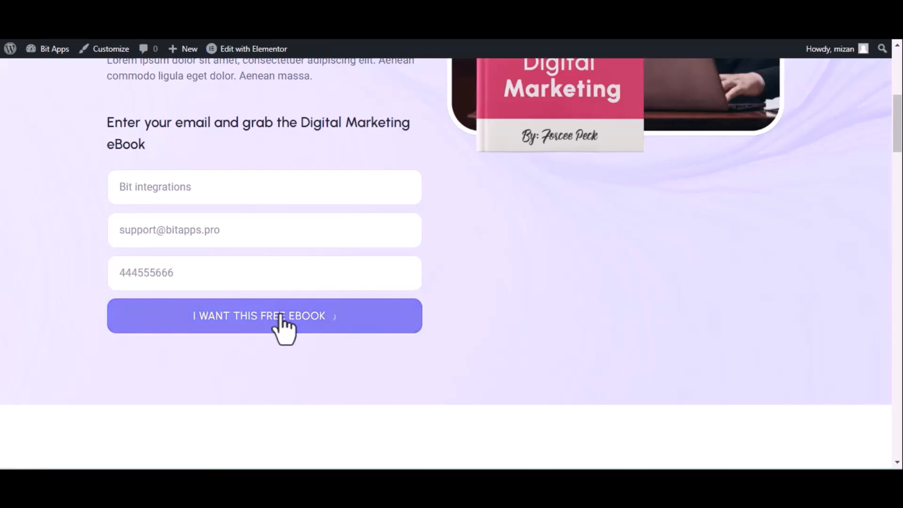